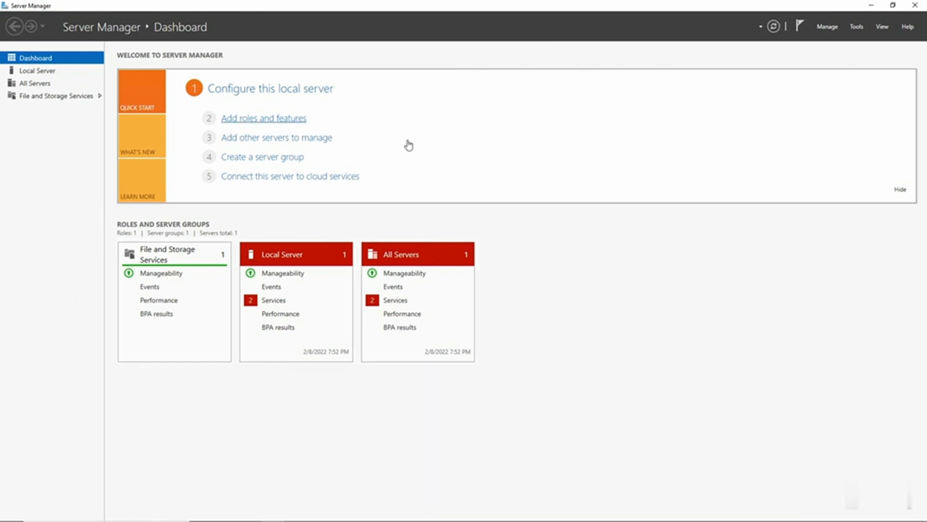
# Open the Add Roles and Features wizard and select the Active Directory Domain Services role, adding its required management features
pyautogui.click(426, 85)
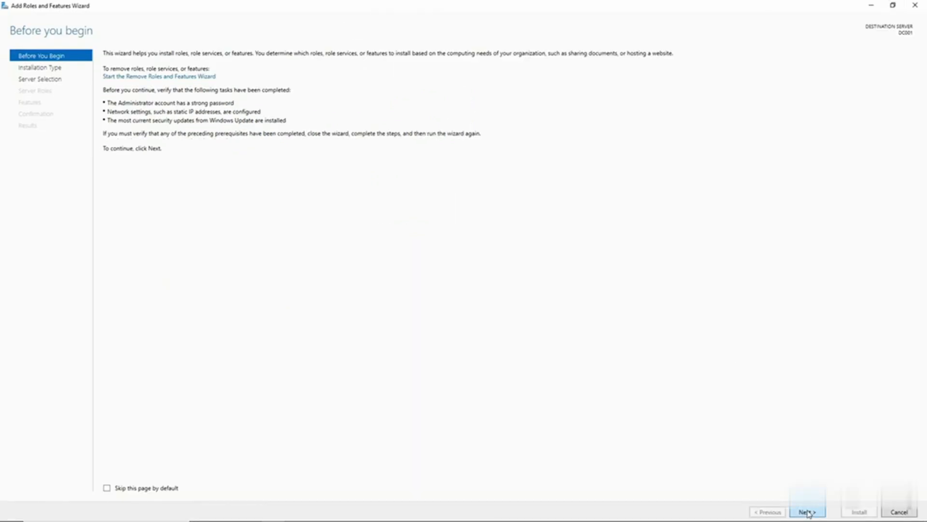
pyautogui.click(807, 512)
pyautogui.click(807, 512)
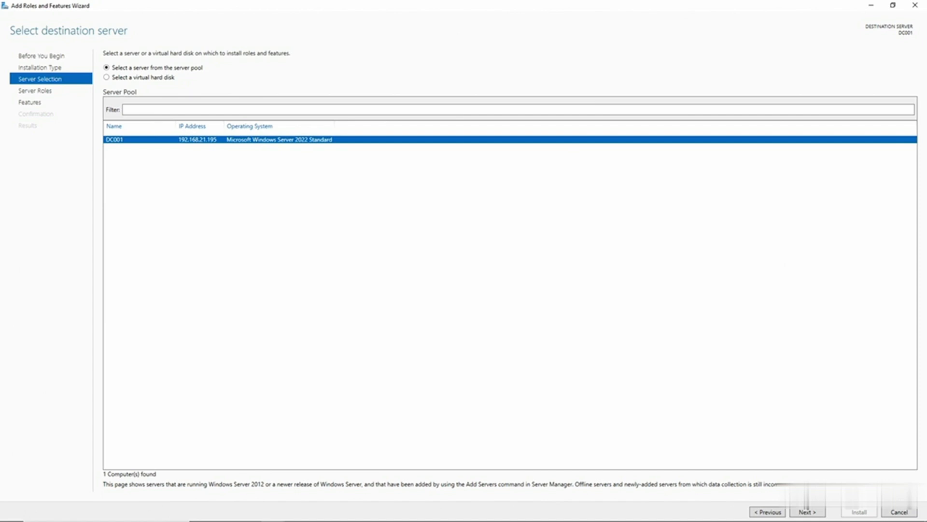
pyautogui.click(810, 513)
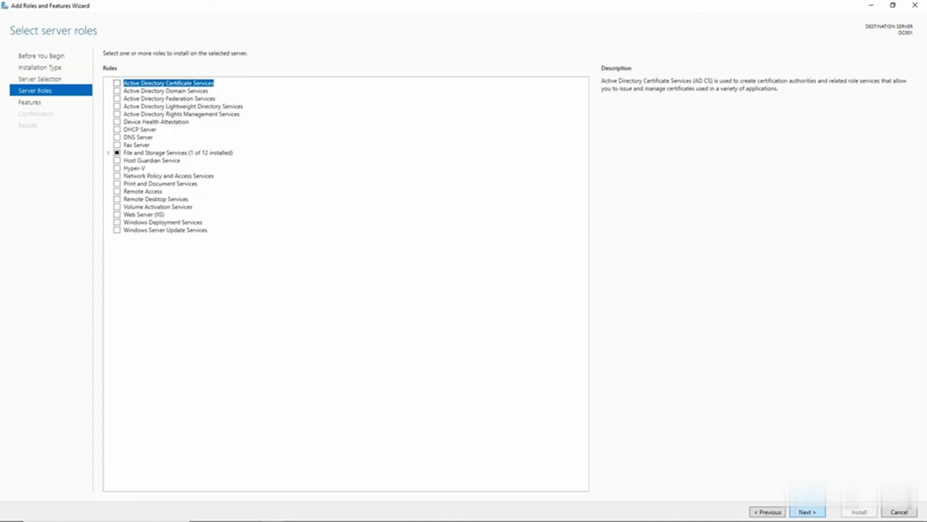
pyautogui.click(117, 92)
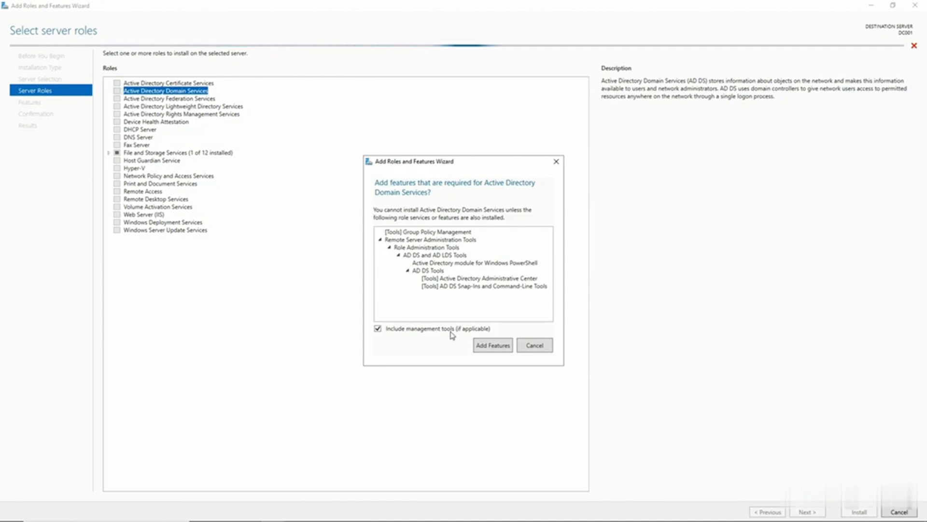
pyautogui.click(488, 346)
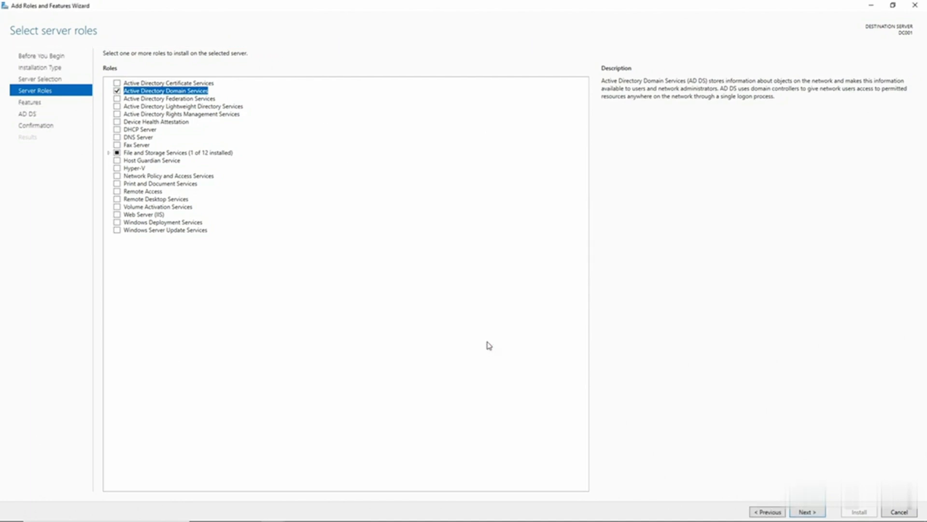
# Continue through the Features and AD DS pages to install the role, then close the wizard
pyautogui.click(806, 512)
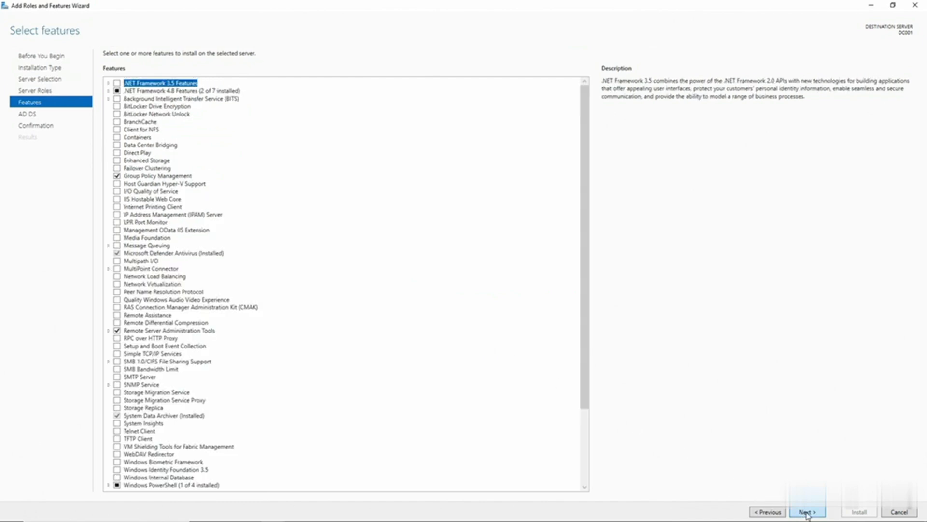
pyautogui.click(807, 513)
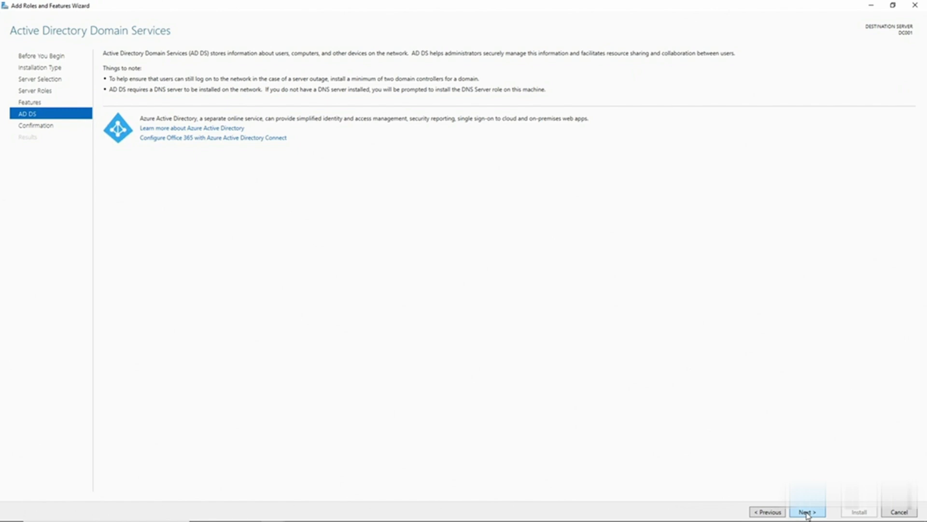
pyautogui.click(806, 513)
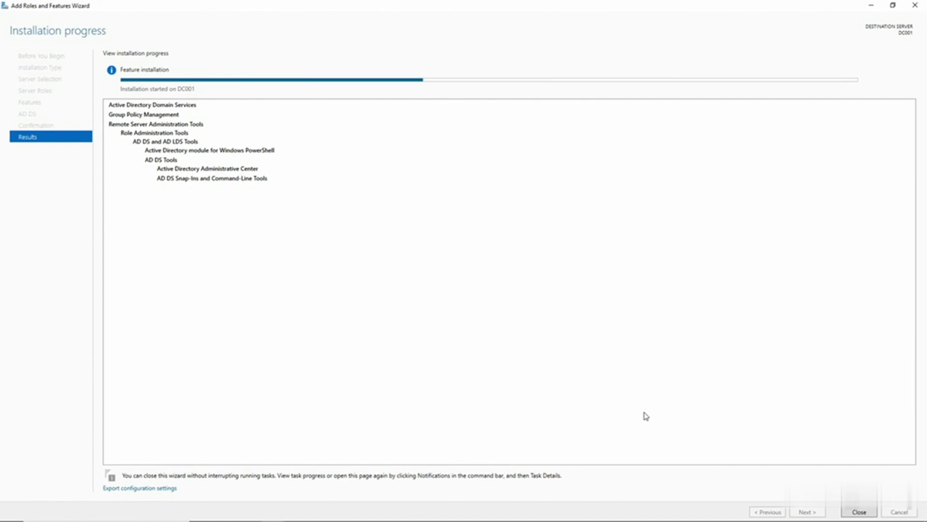
pyautogui.click(859, 512)
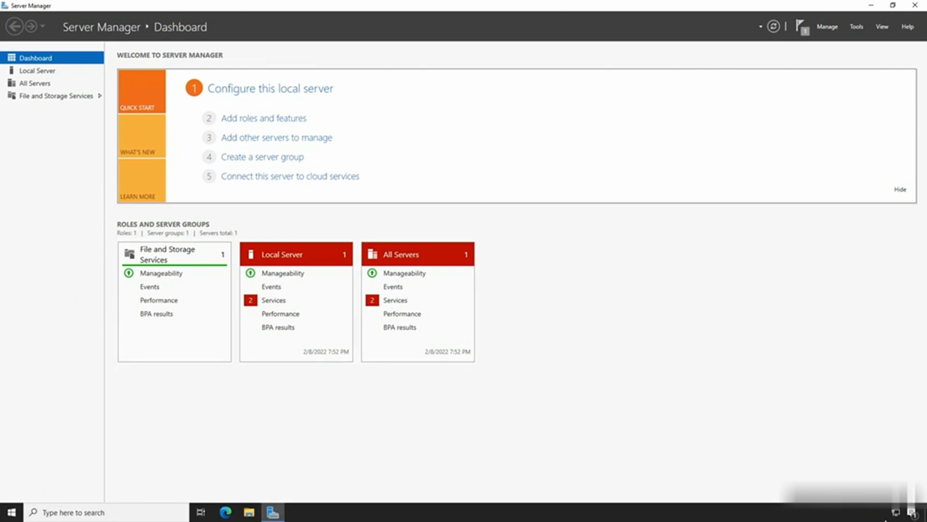
# Open the network adapter settings through Network & Internet settings and the Network and Sharing Center
pyautogui.rightClick(896, 511)
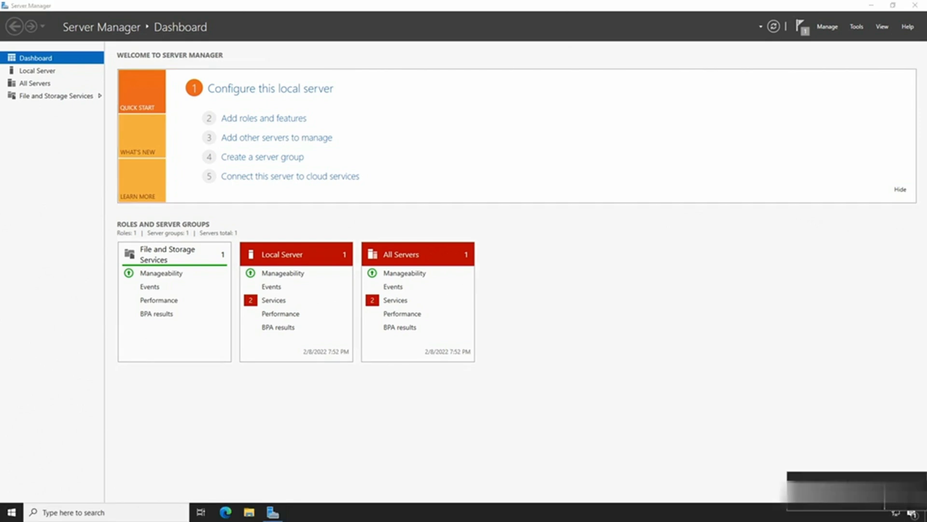
pyautogui.click(880, 501)
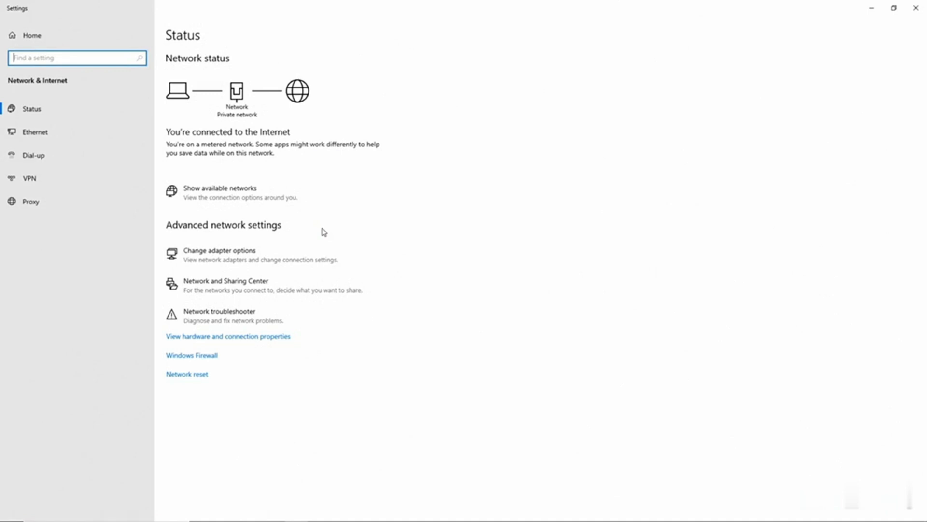
pyautogui.click(251, 281)
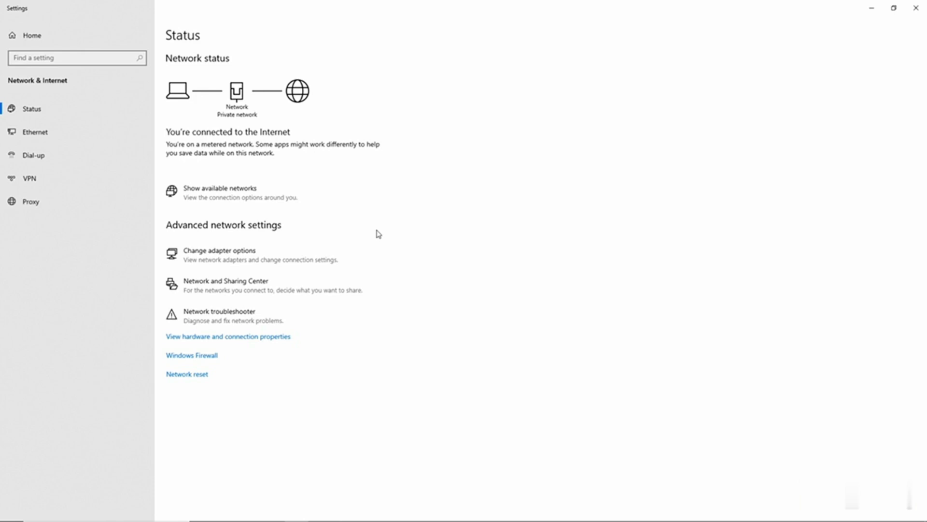
pyautogui.click(56, 60)
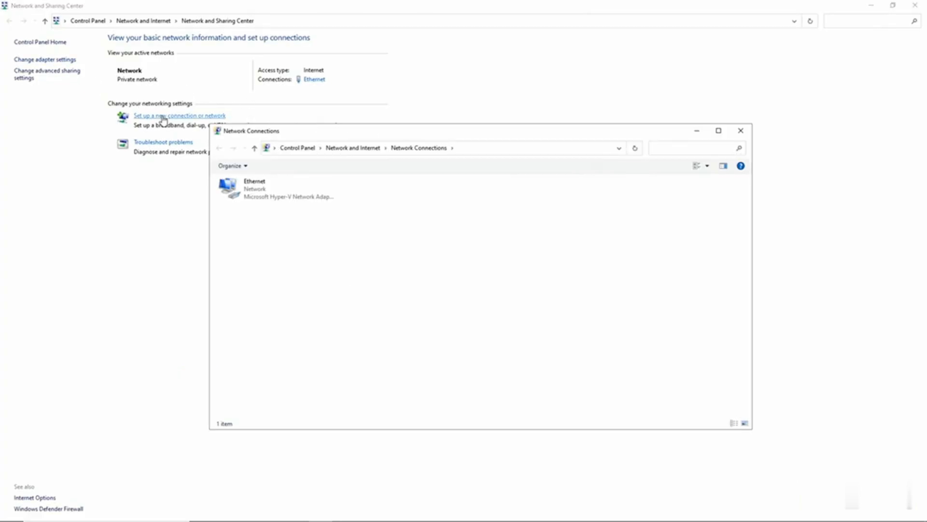
# Set the Ethernet adapter's IPv4 preferred DNS server to 192.168.21.195 and apply the properties
pyautogui.rightClick(264, 183)
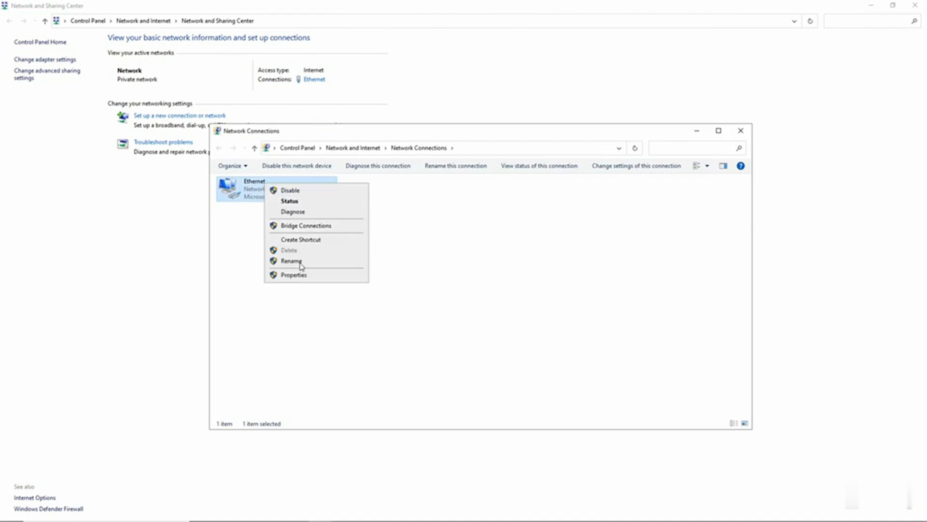
pyautogui.click(301, 275)
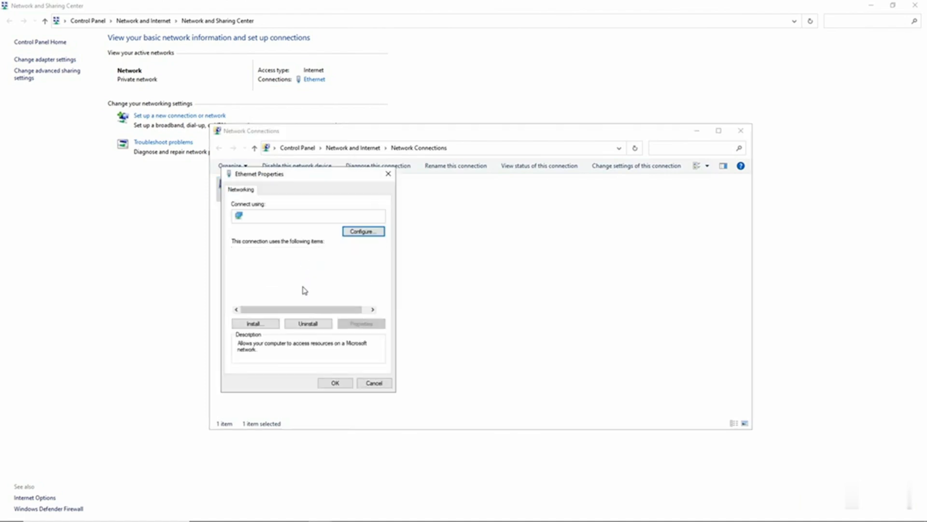
pyautogui.doubleClick(303, 279)
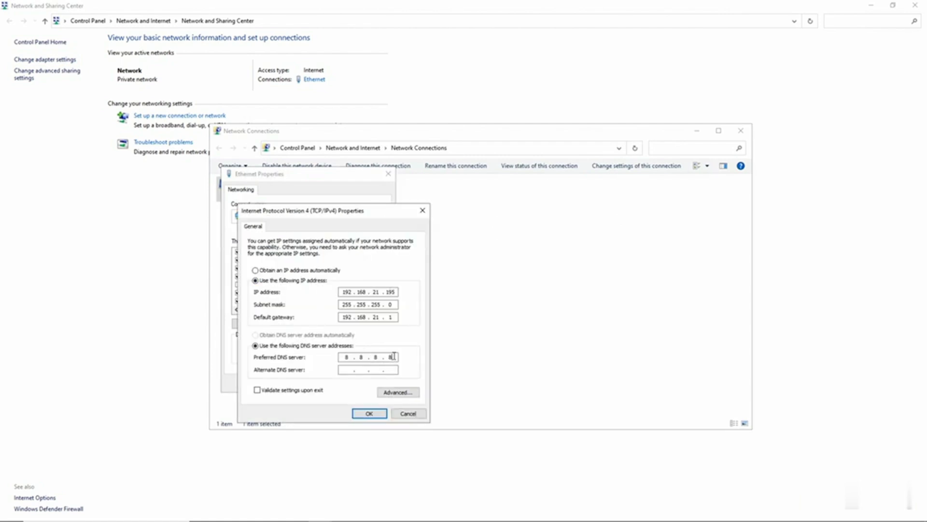
pyautogui.press('BackSpace')
pyautogui.write('192 . 168 . 21 . 195')
pyautogui.click(368, 413)
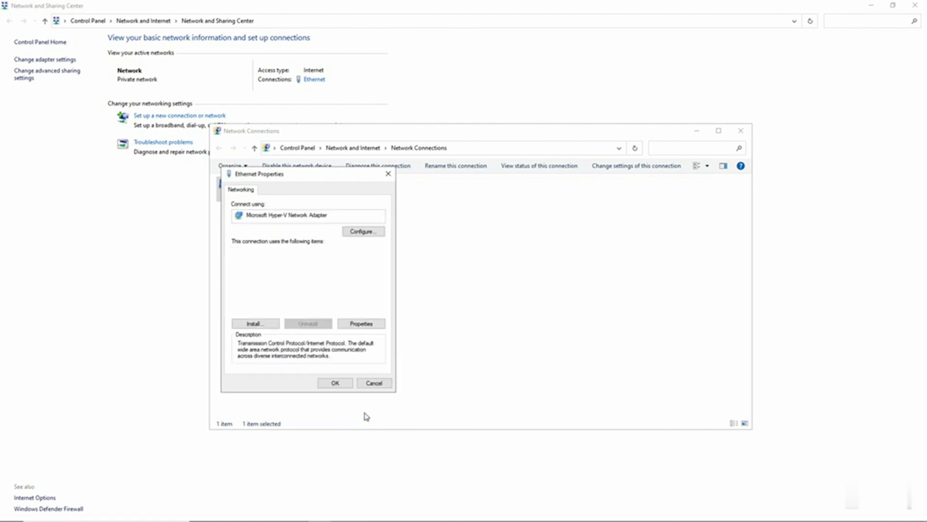
pyautogui.click(335, 385)
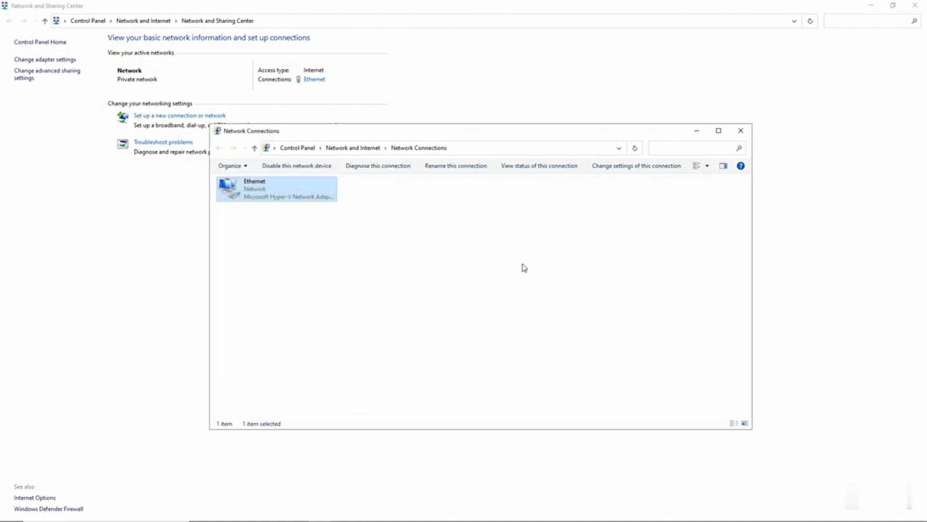
# Close the Network Connections, Network and Sharing Center and Settings windows
pyautogui.click(742, 131)
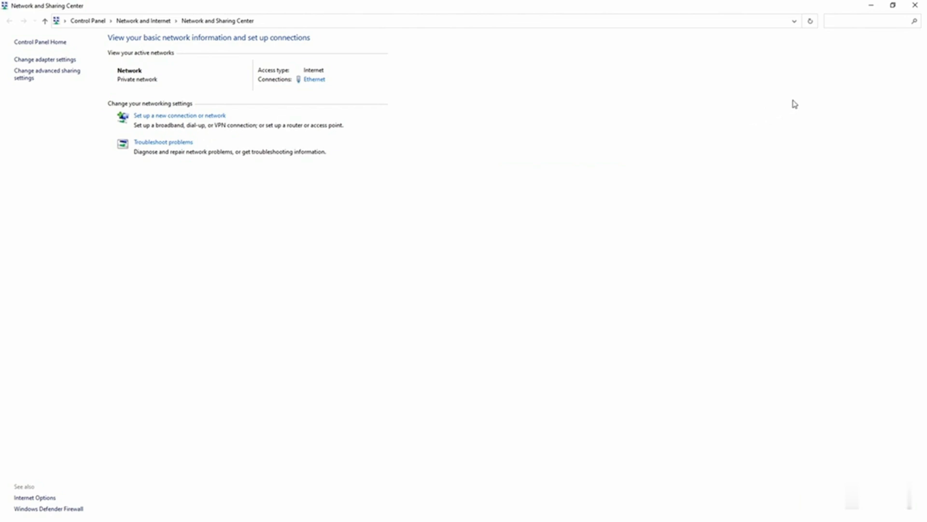
pyautogui.click(915, 5)
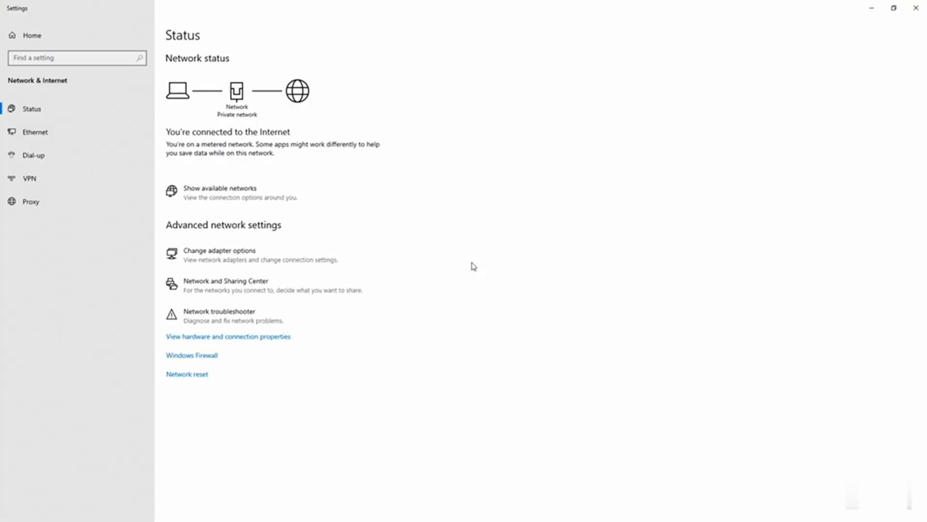
pyautogui.click(916, 8)
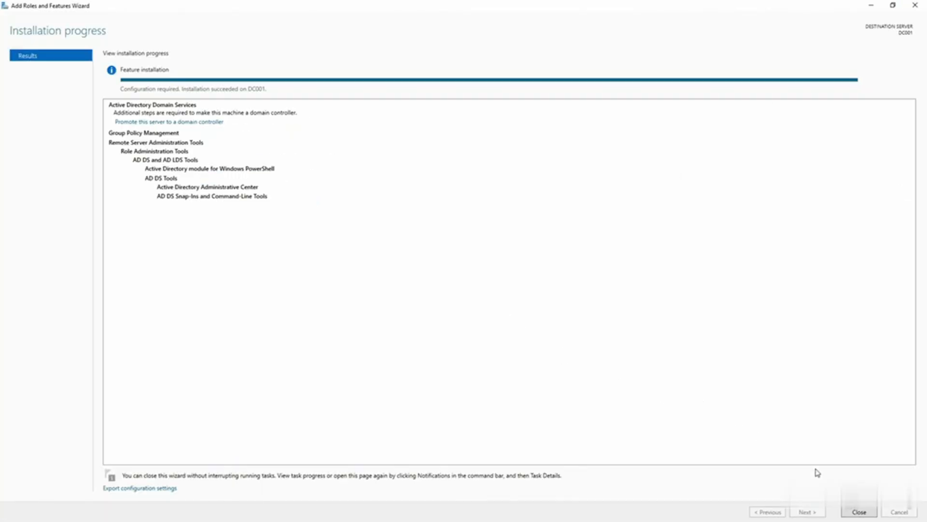
# Close the installation results and launch promoting this server to a domain controller, maximizing the configuration wizard
pyautogui.click(859, 512)
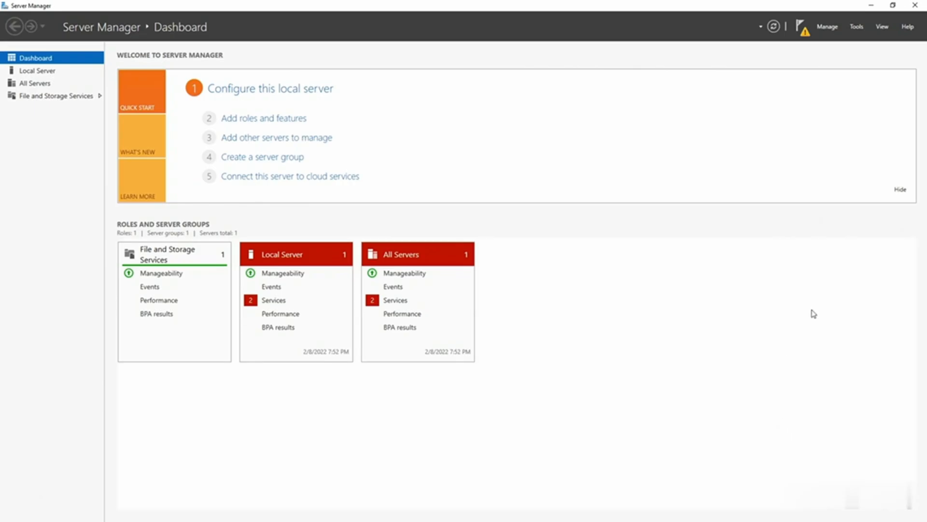
pyautogui.click(804, 32)
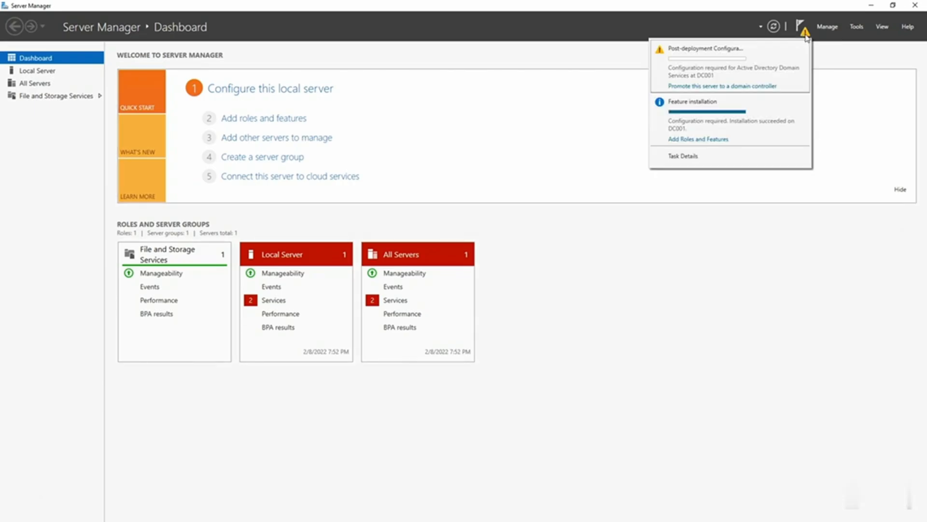
pyautogui.click(714, 87)
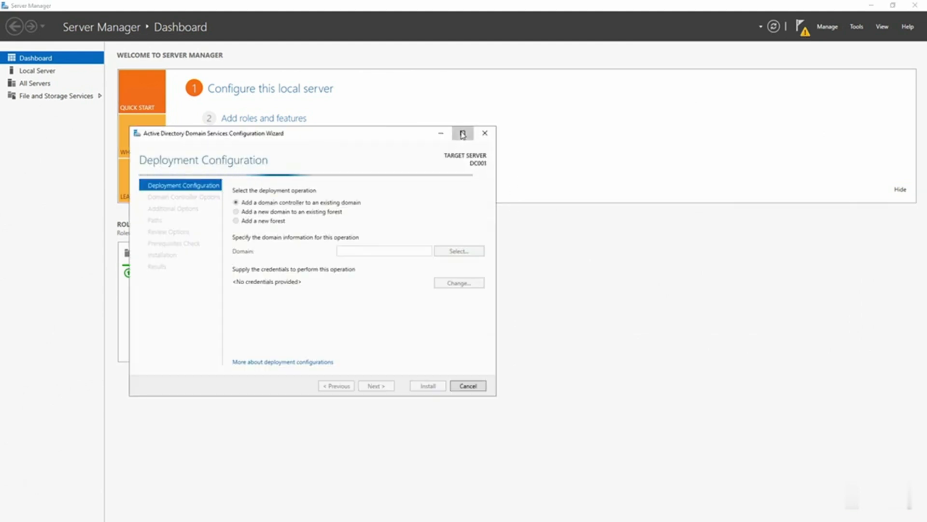
pyautogui.click(461, 134)
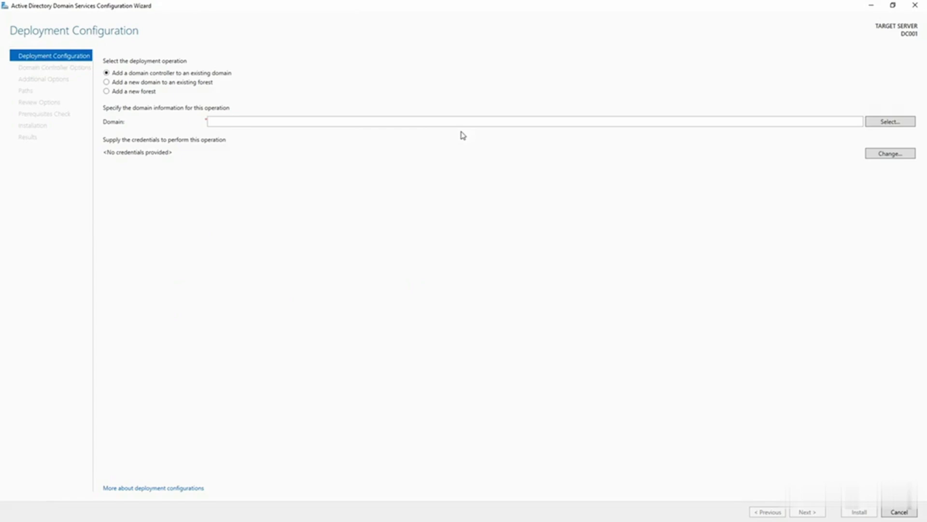
# Choose to add a new forest with root domain LinkedIn.Internal and keep Windows Server 2016 as forest functional level
pyautogui.click(140, 92)
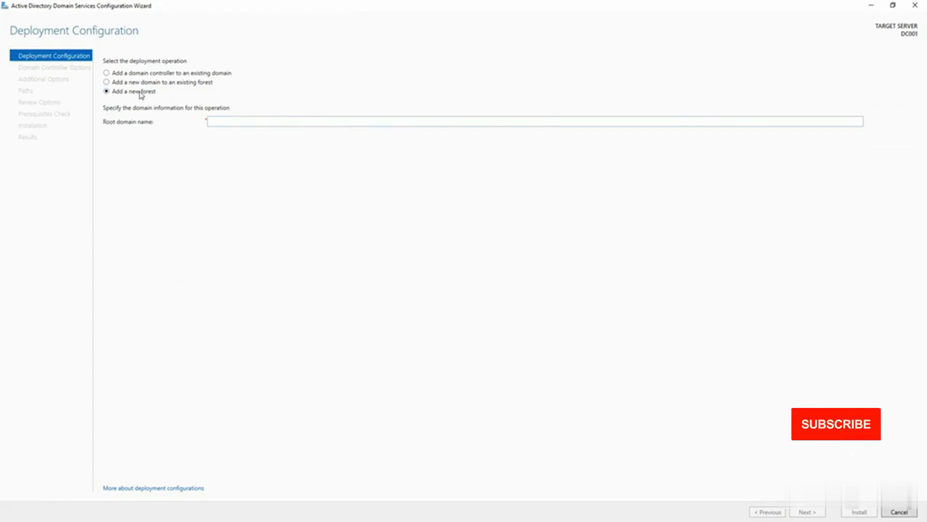
pyautogui.click(243, 121)
pyautogui.write('LinkedIn.Internal')
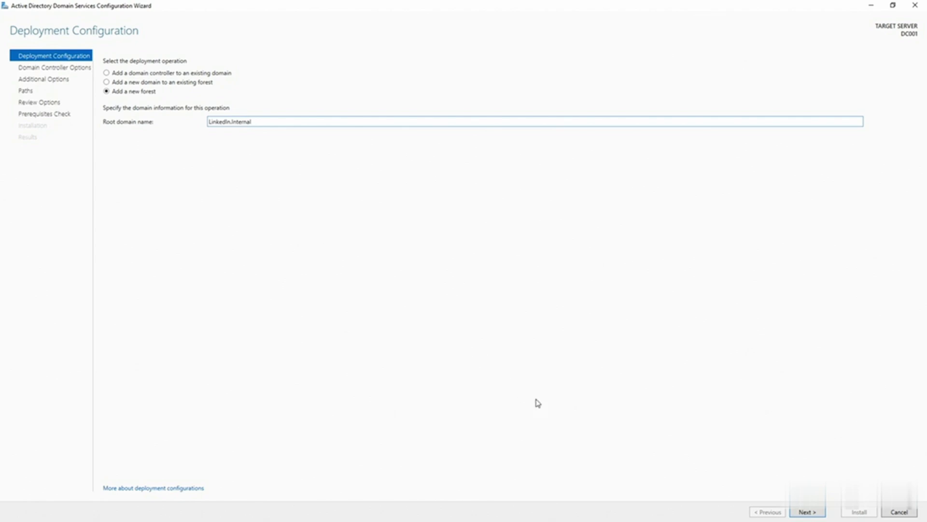
pyautogui.click(810, 514)
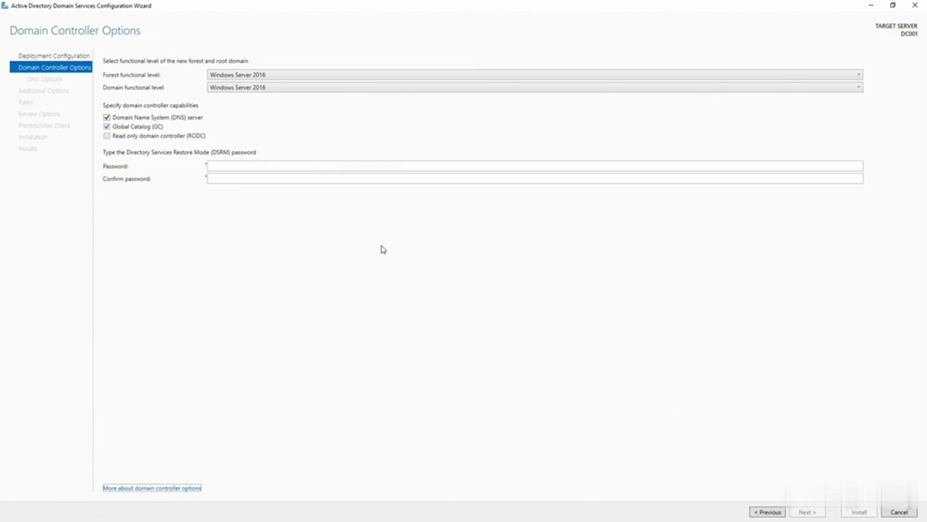
pyautogui.click(718, 78)
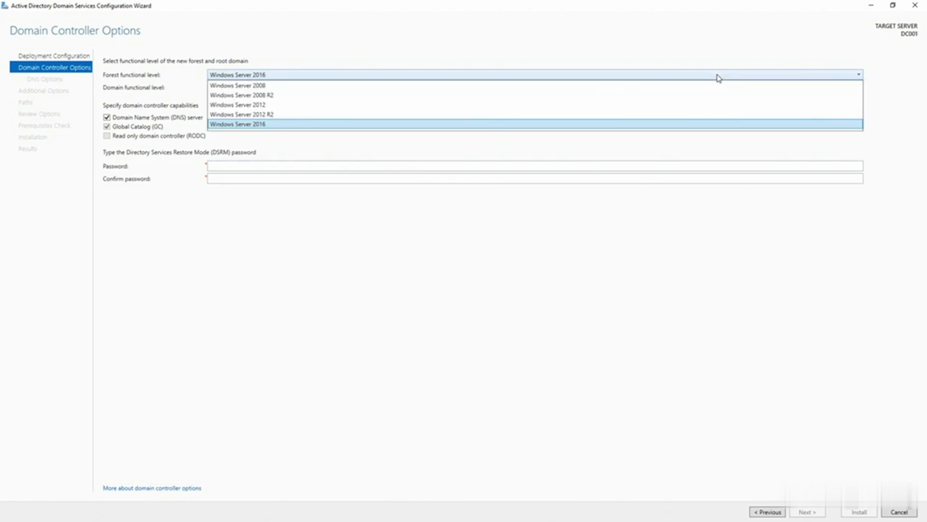
pyautogui.click(596, 127)
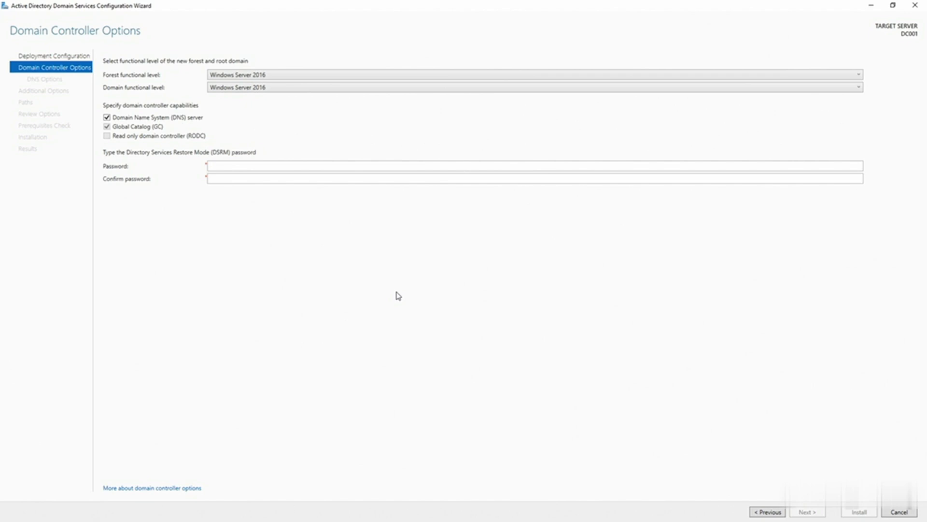
# Enter and confirm the Directory Services Restore Mode password, then continue past the DNS options page
pyautogui.click(254, 165)
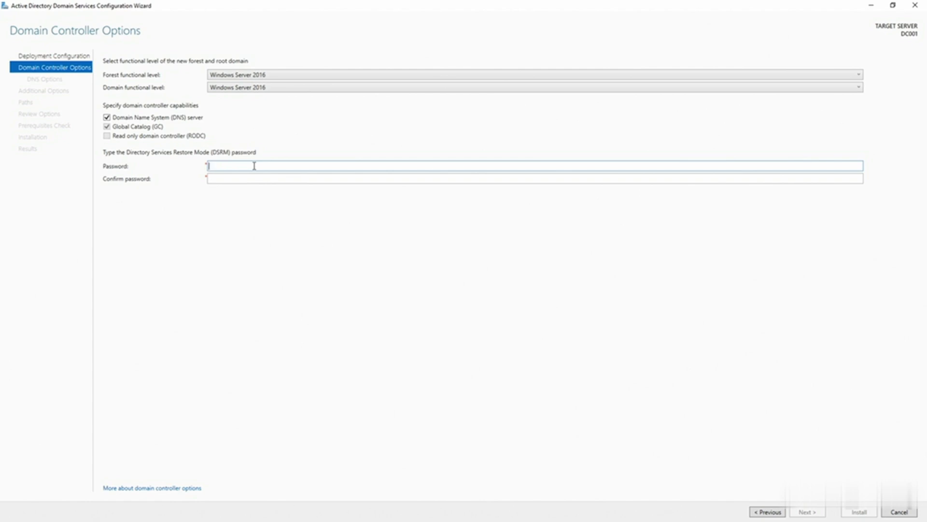
pyautogui.write('********')
pyautogui.press('Tab')
pyautogui.write('******')
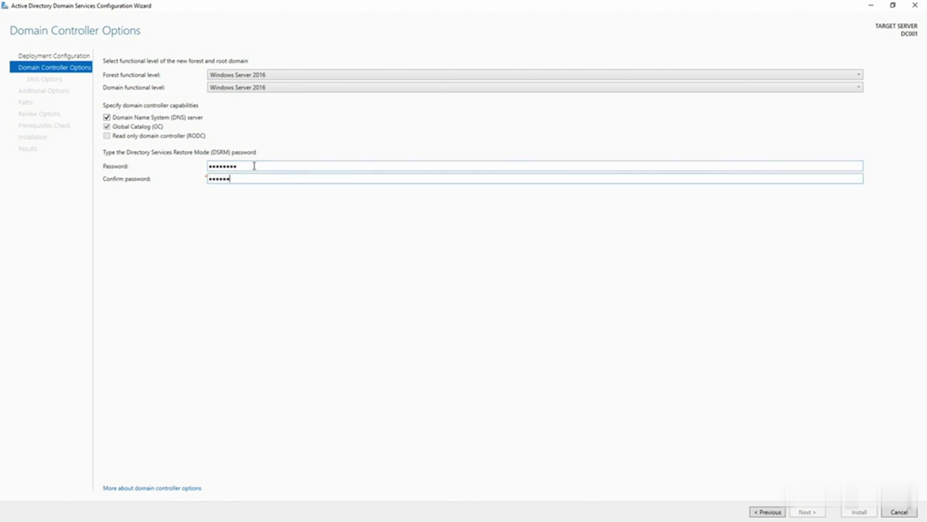
pyautogui.write('**')
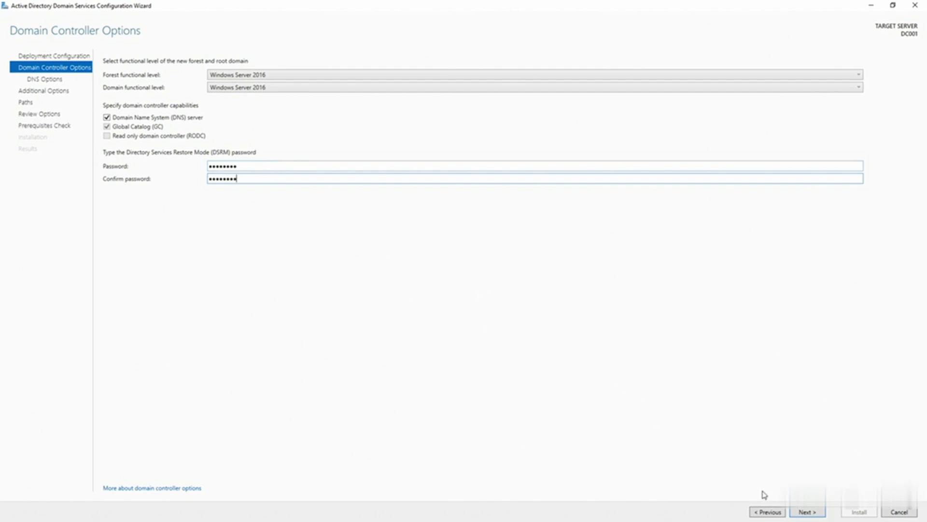
pyautogui.click(809, 512)
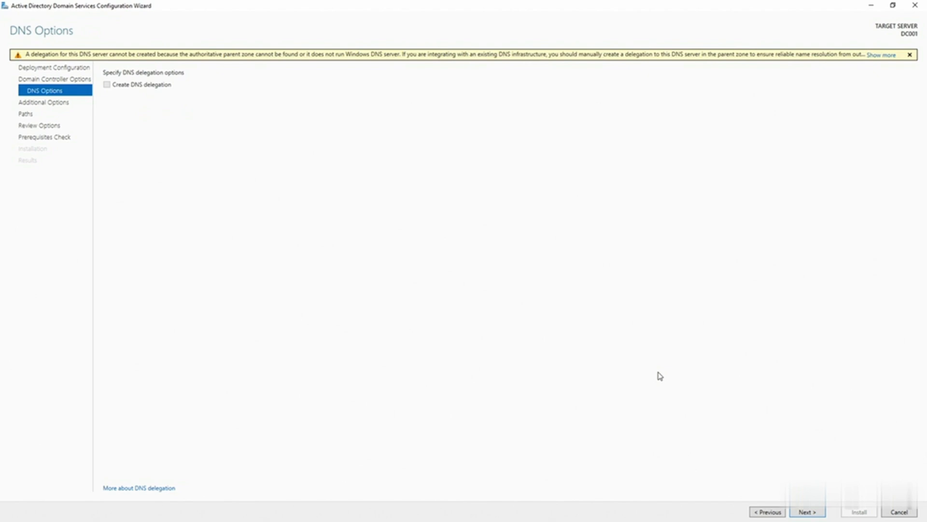
pyautogui.click(805, 512)
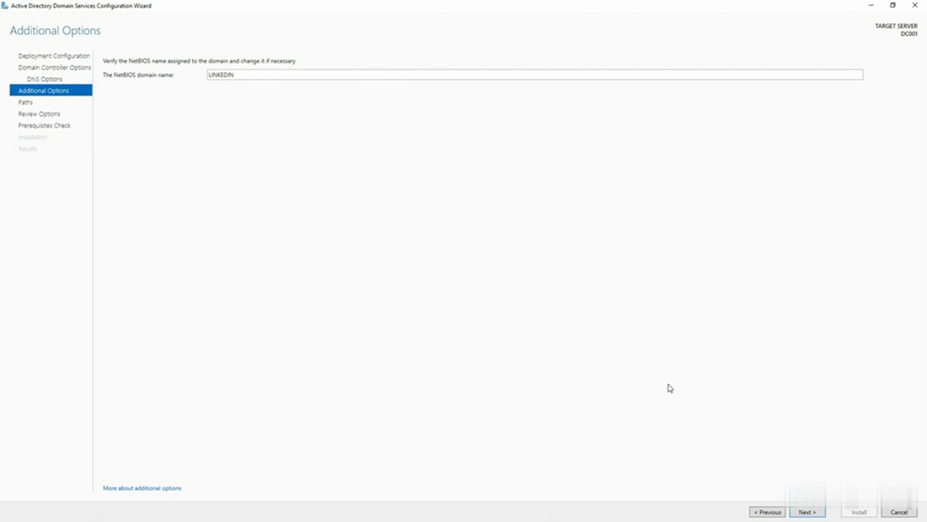
# Keep the NetBIOS name LINKEDIN and the default database, log and SYSVOL paths, then start the domain controller installation
pyautogui.click(806, 513)
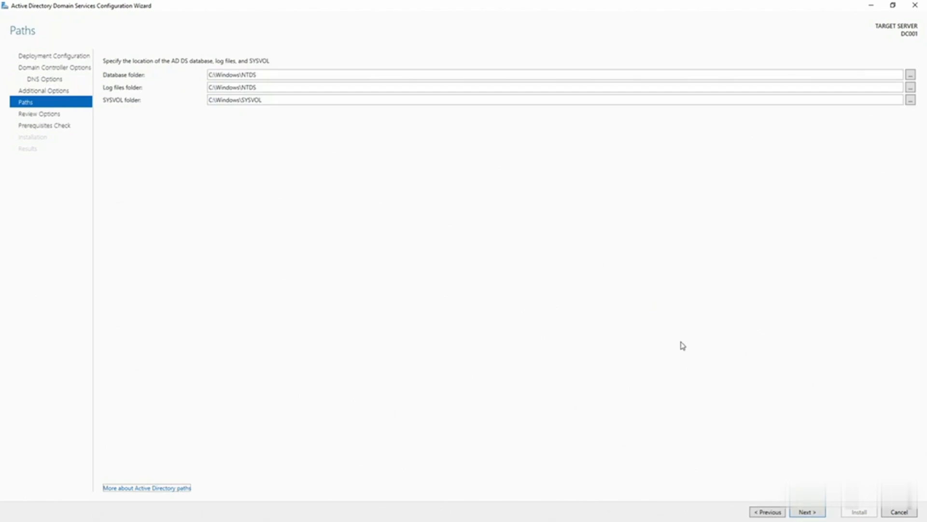
pyautogui.click(809, 513)
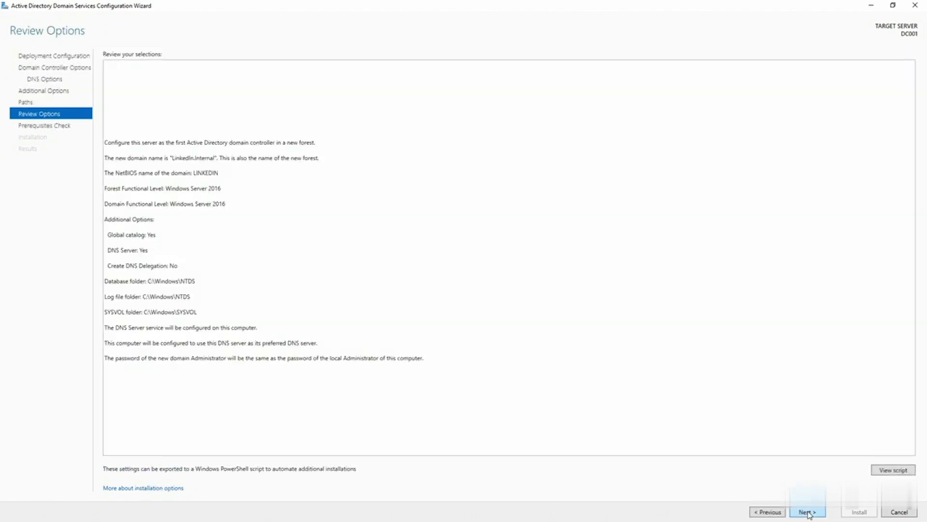
pyautogui.click(809, 513)
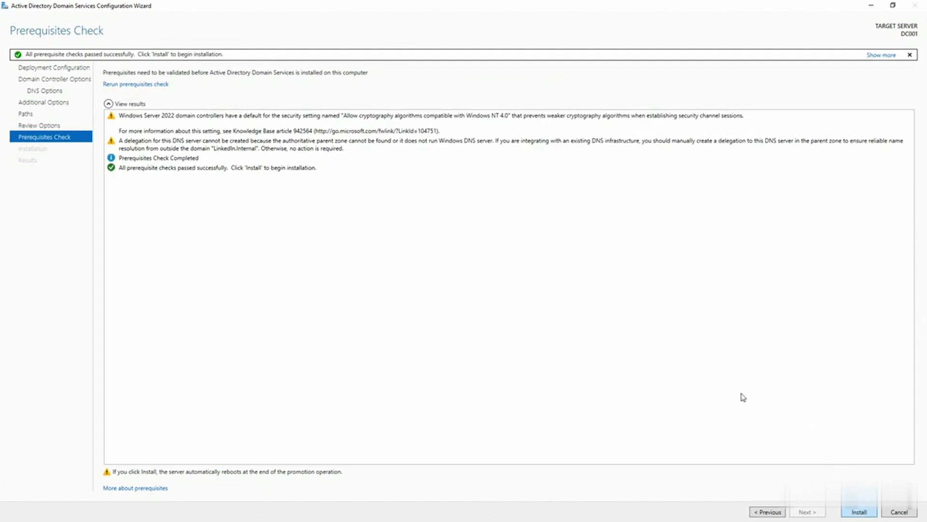
pyautogui.press('Return')
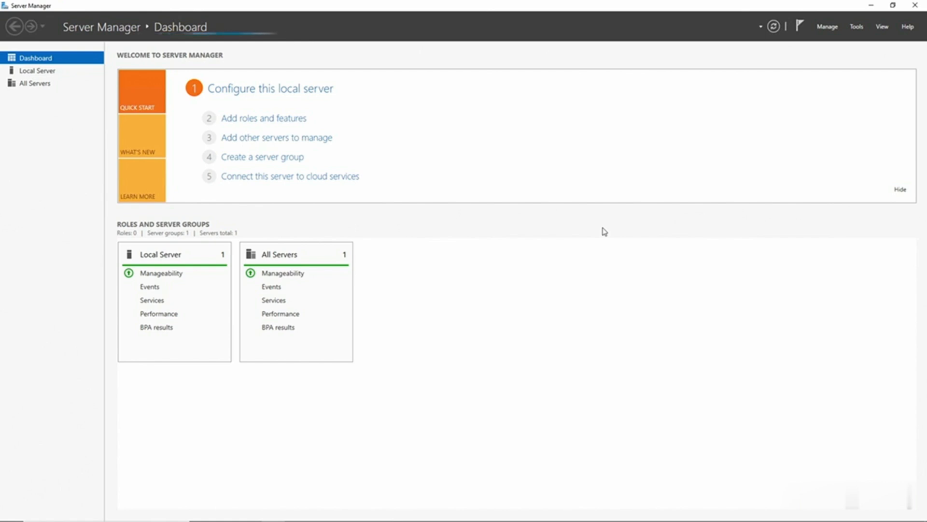
# Open Active Directory Users and Computers and expand the LinkedIn.Internal domain to examine its containers
pyautogui.click(856, 28)
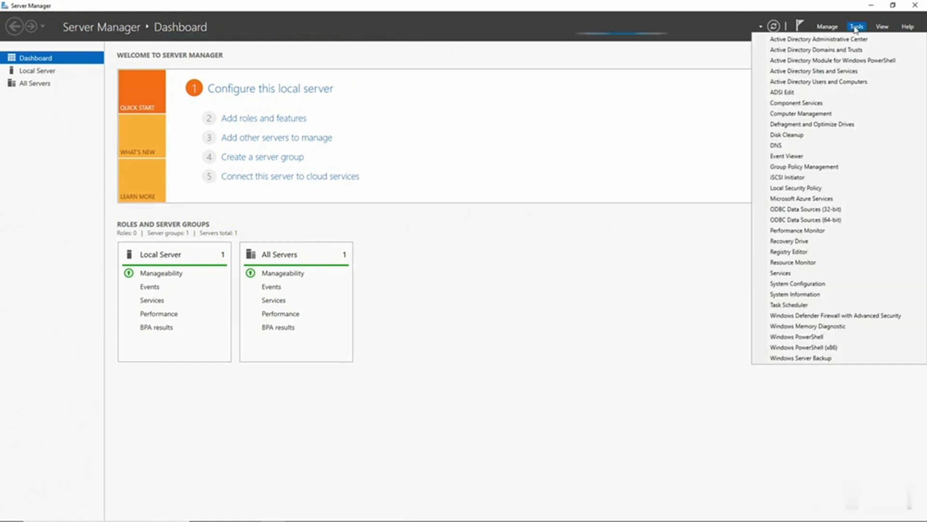
pyautogui.click(829, 82)
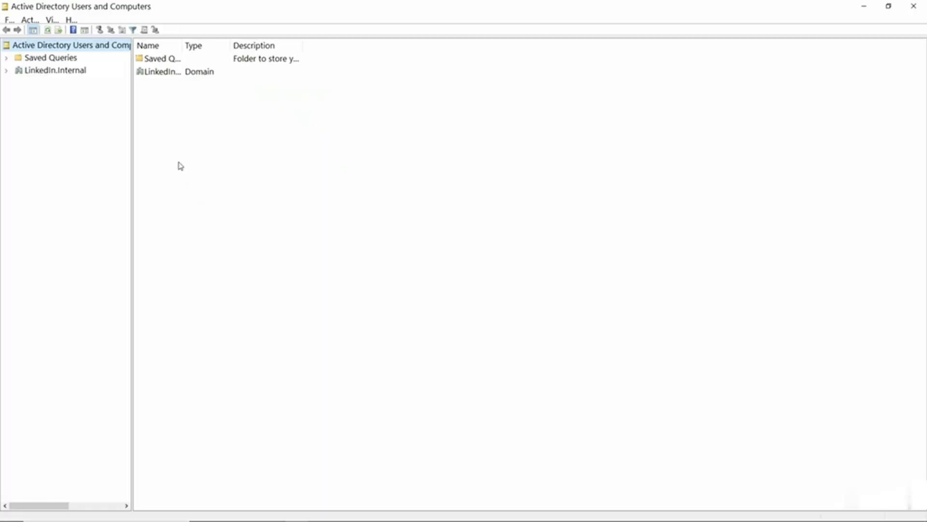
pyautogui.click(6, 71)
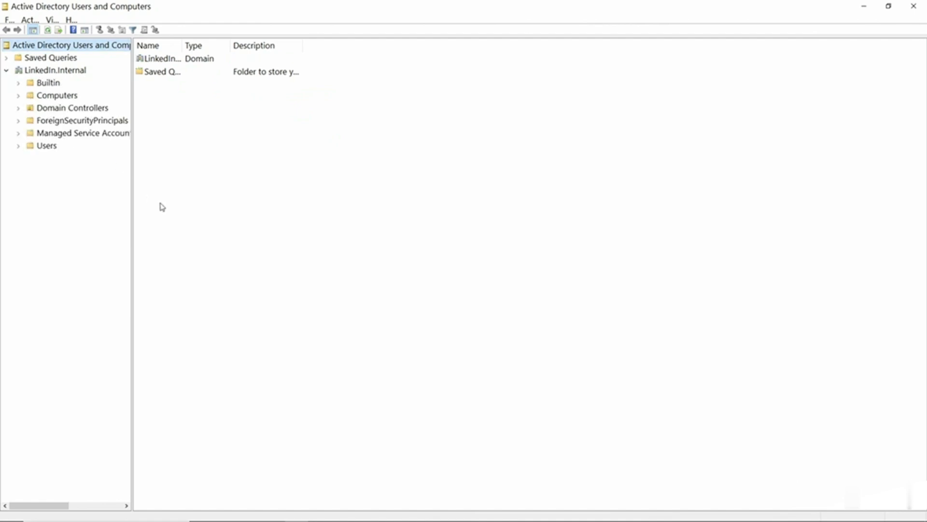